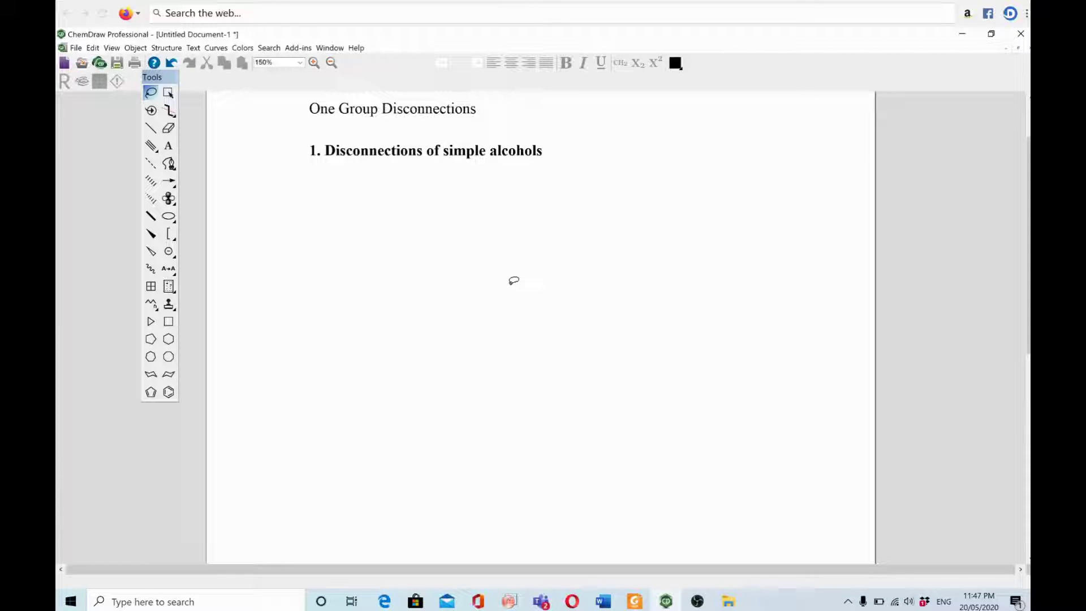
{"action": "scroll", "coordinate": [514, 250], "scroll_direction": "up", "scroll_amount": 2}
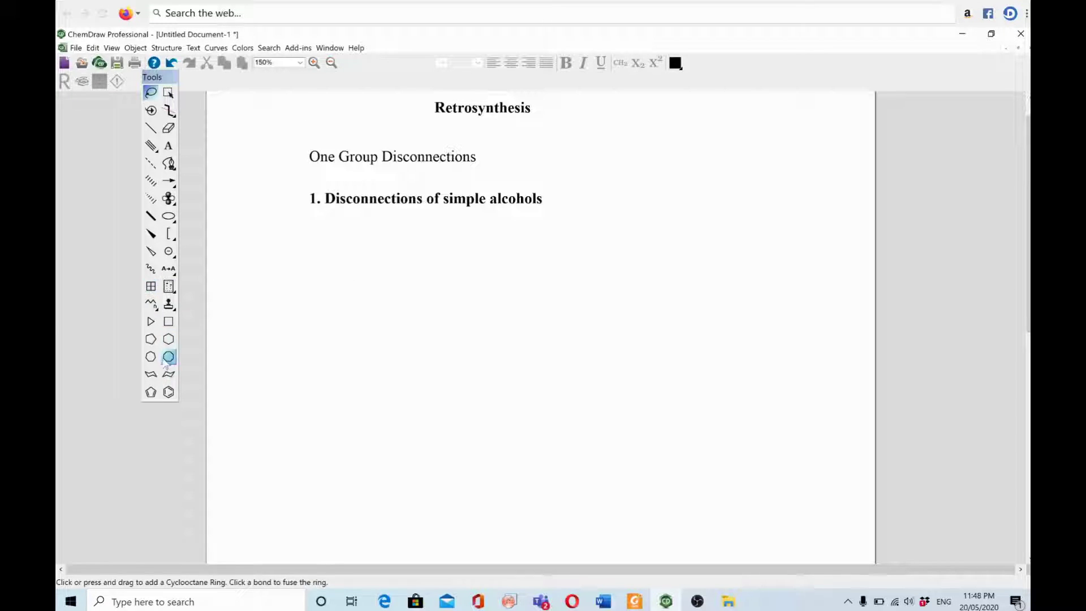
Place a cyclohexane ring and attach a branch carbon with two methyl bonds and a third bond
{"action": "left_click", "coordinate": [168, 339]}
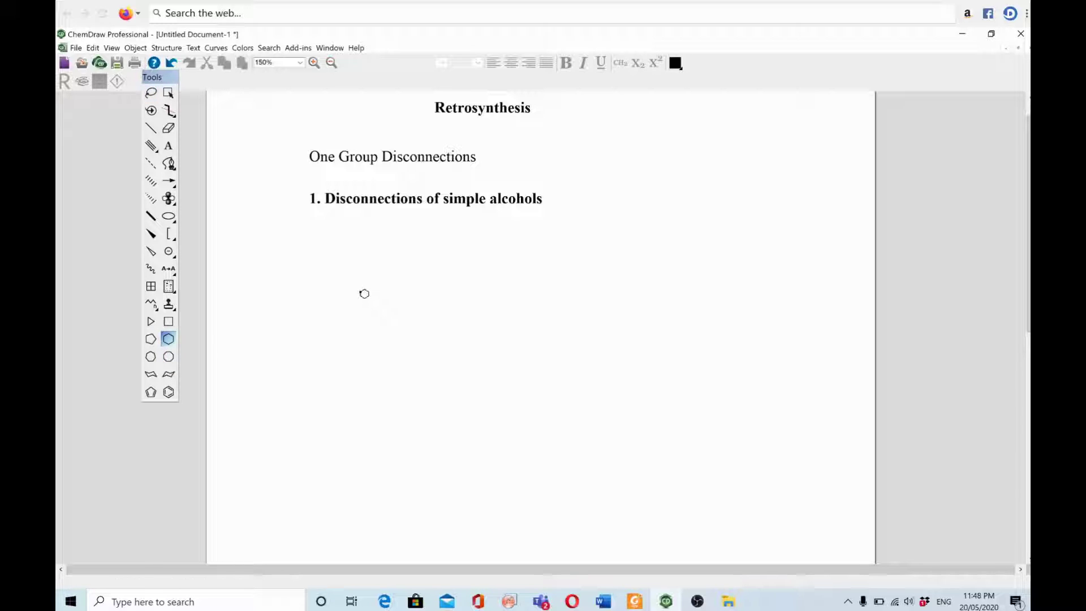
{"action": "left_click", "coordinate": [365, 304]}
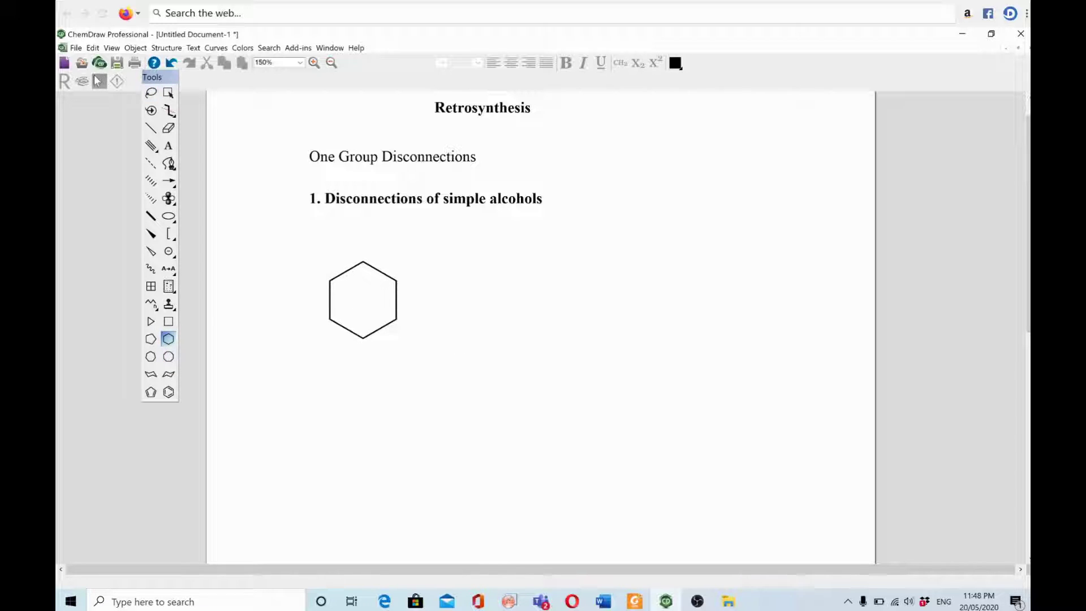
{"action": "left_click", "coordinate": [150, 129]}
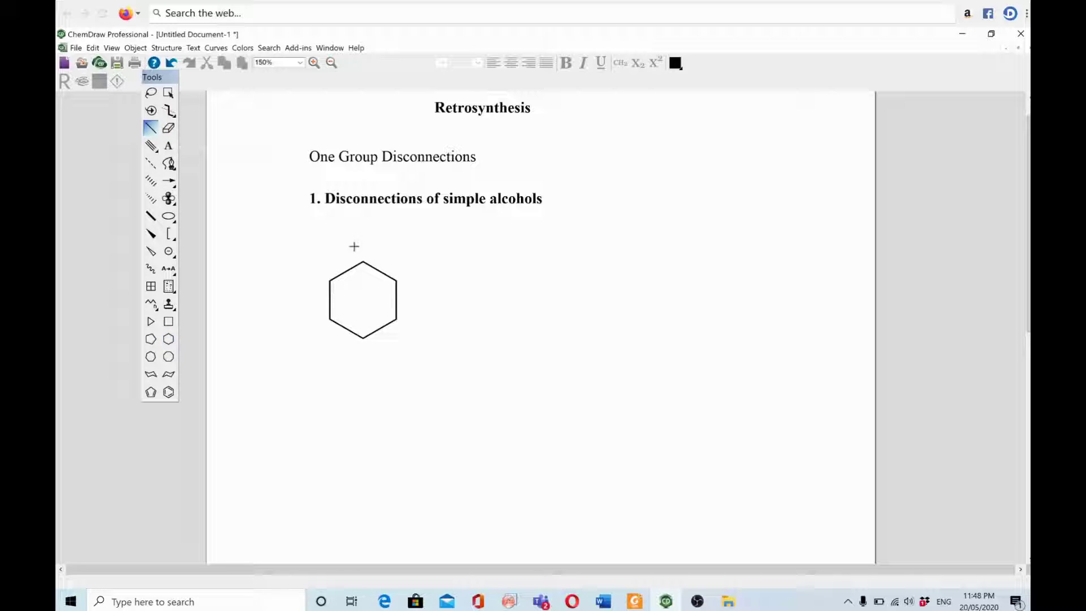
{"action": "left_click_drag", "start_coordinate": [397, 280], "coordinate": [428, 265]}
{"action": "left_click", "coordinate": [429, 264]}
{"action": "left_click", "coordinate": [429, 263]}
{"action": "left_click", "coordinate": [429, 264]}
Move the molecule left on the page and start the OH label at the lower-right bond end
{"action": "left_click", "coordinate": [151, 92]}
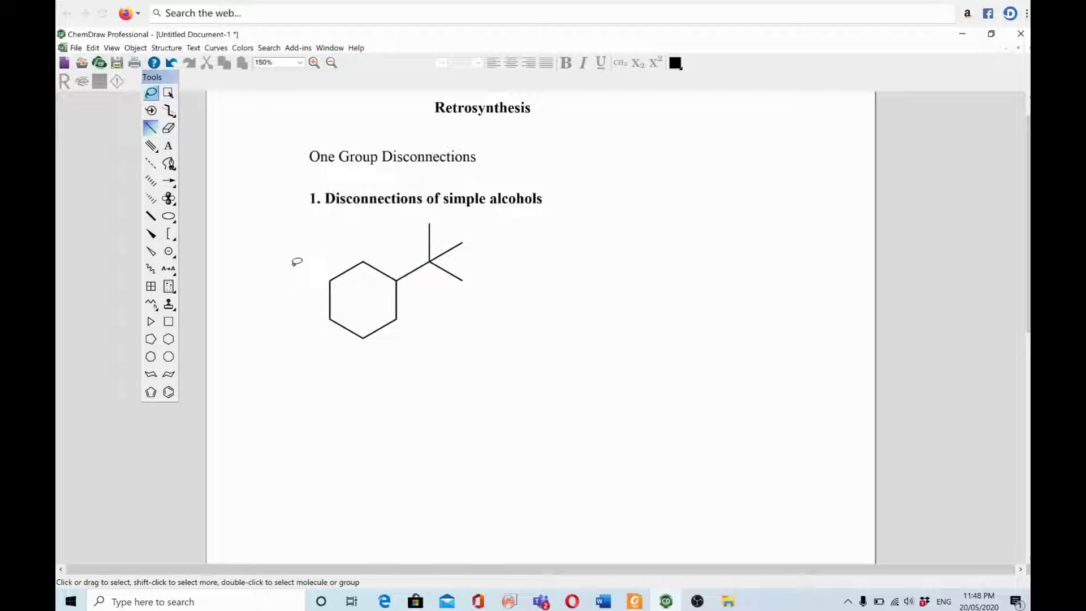
{"action": "double_click", "coordinate": [352, 292]}
{"action": "left_click_drag", "start_coordinate": [352, 293], "coordinate": [262, 300]}
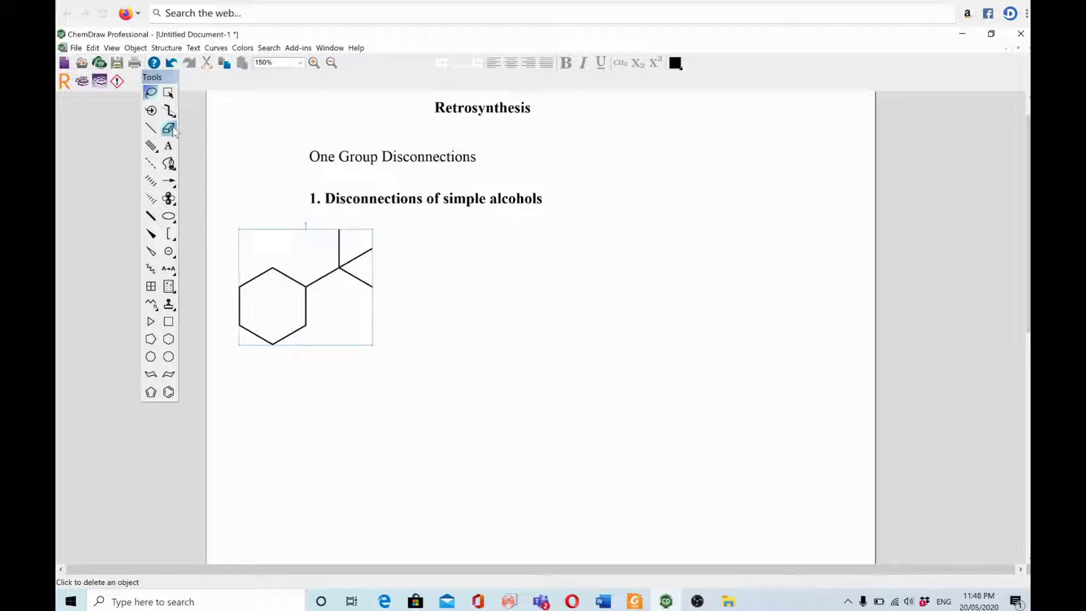
{"action": "left_click", "coordinate": [168, 145]}
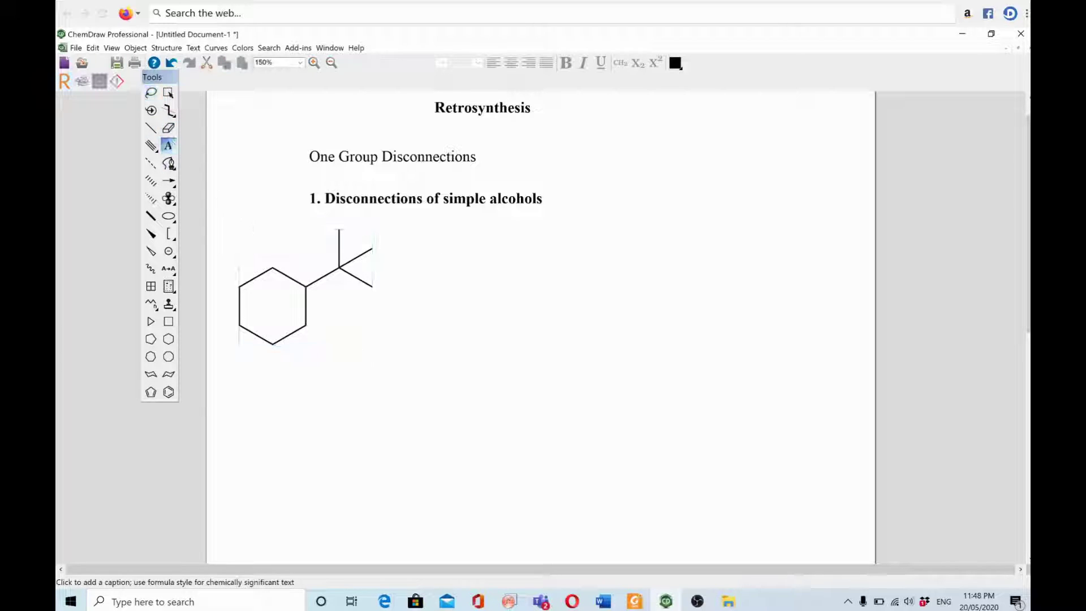
{"action": "left_click", "coordinate": [370, 288]}
{"action": "type", "text": "OH"}
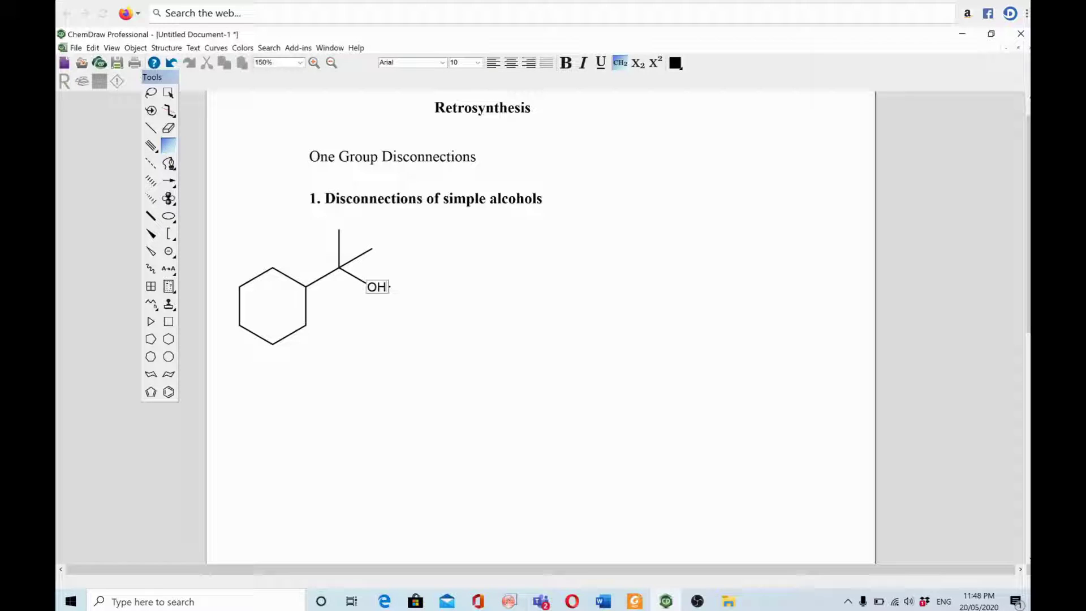
{"action": "left_click", "coordinate": [356, 387]}
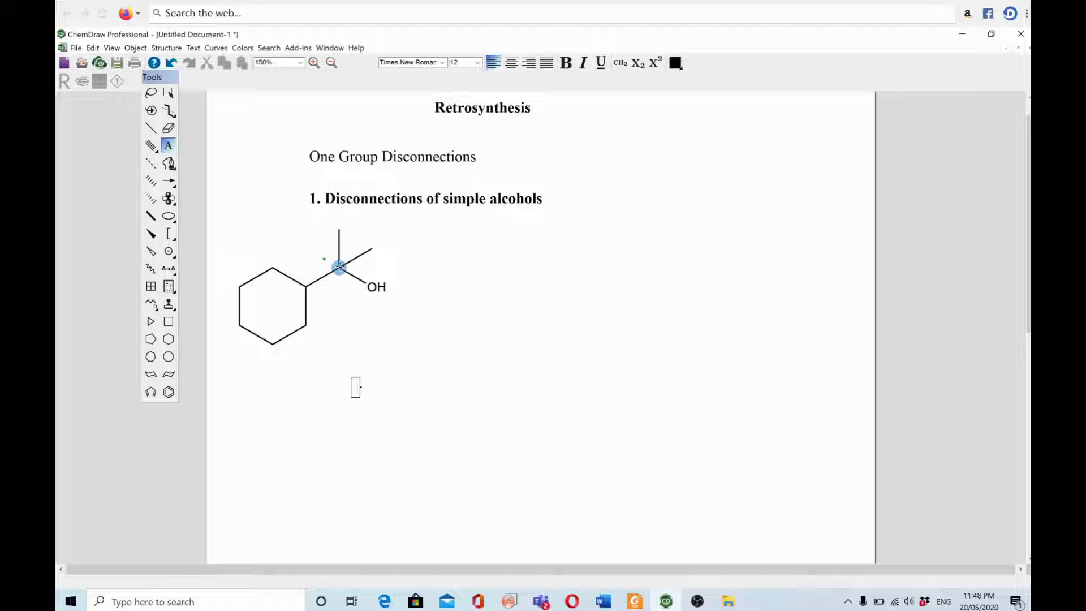
Draw a retrosynthetic arrow pointing right from the alcohol
{"action": "left_click", "coordinate": [169, 181]}
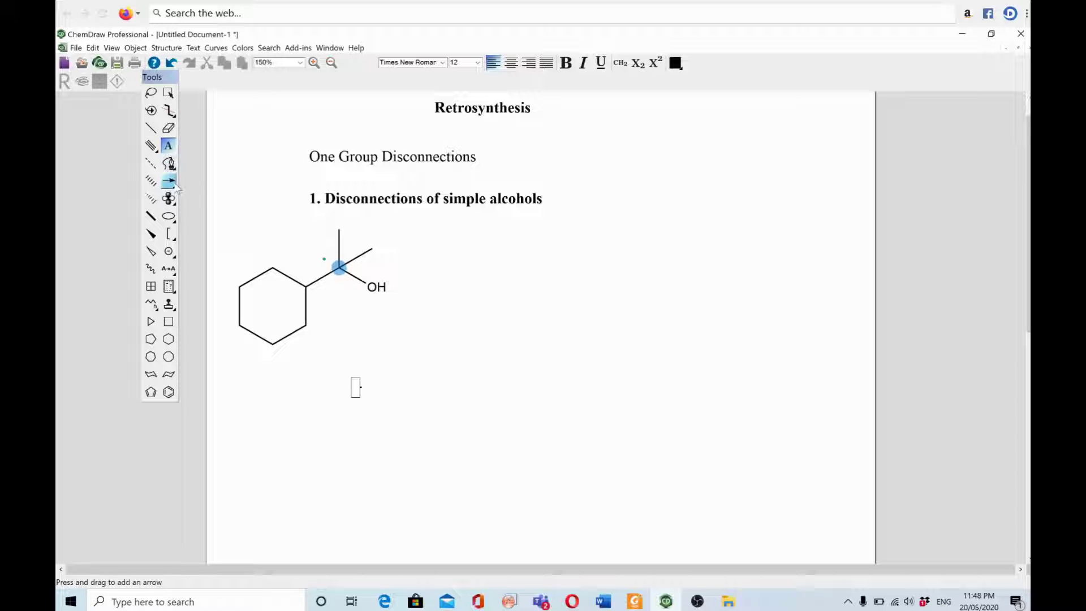
{"action": "left_click_drag", "start_coordinate": [169, 180], "coordinate": [217, 180]}
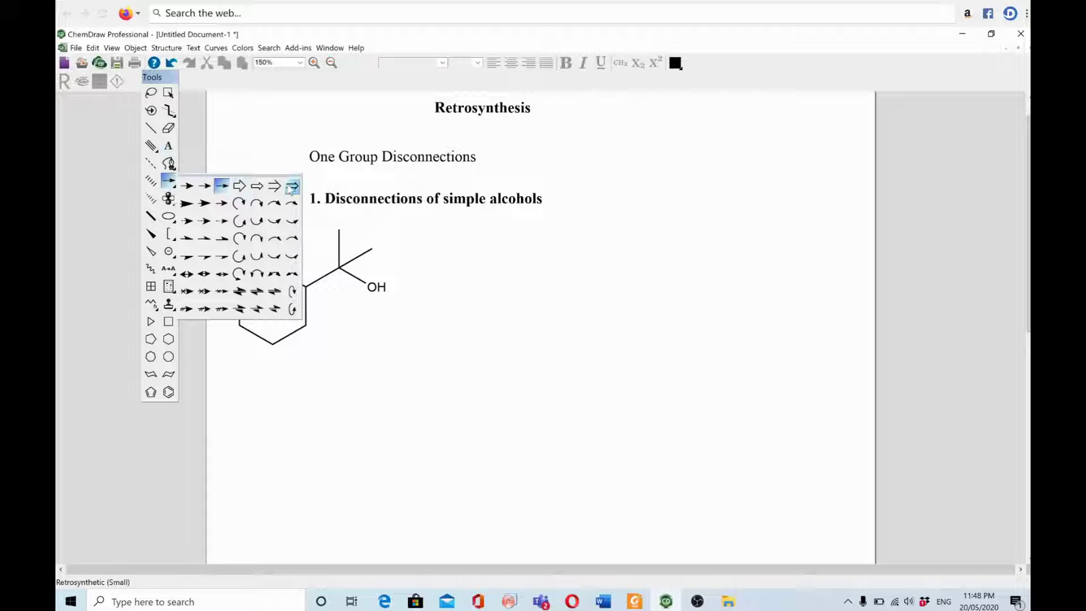
{"action": "left_click_drag", "start_coordinate": [401, 320], "coordinate": [530, 323]}
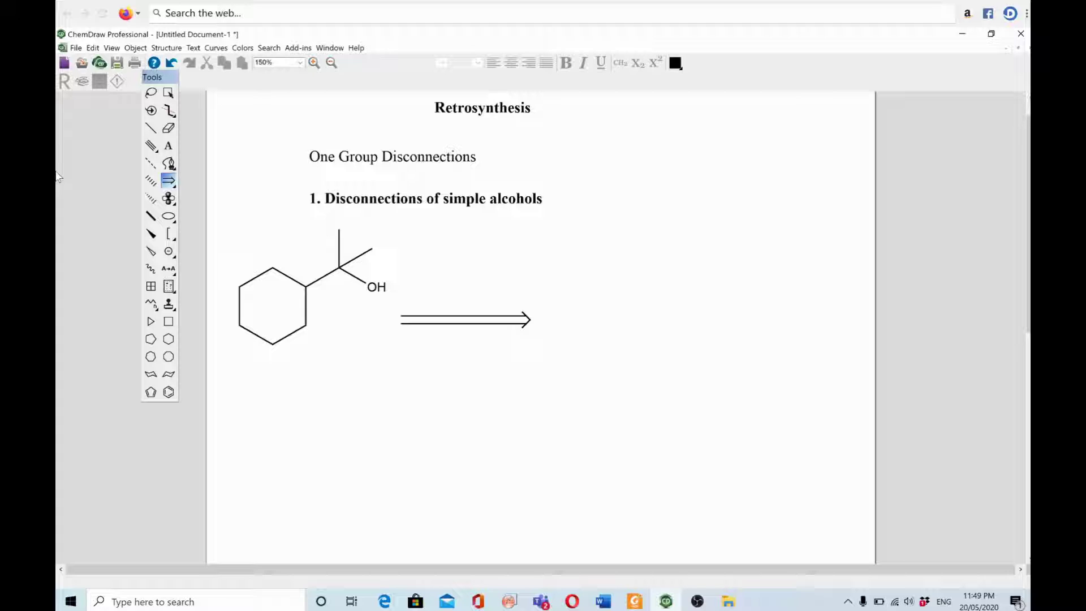
{"action": "left_click", "coordinate": [151, 163]}
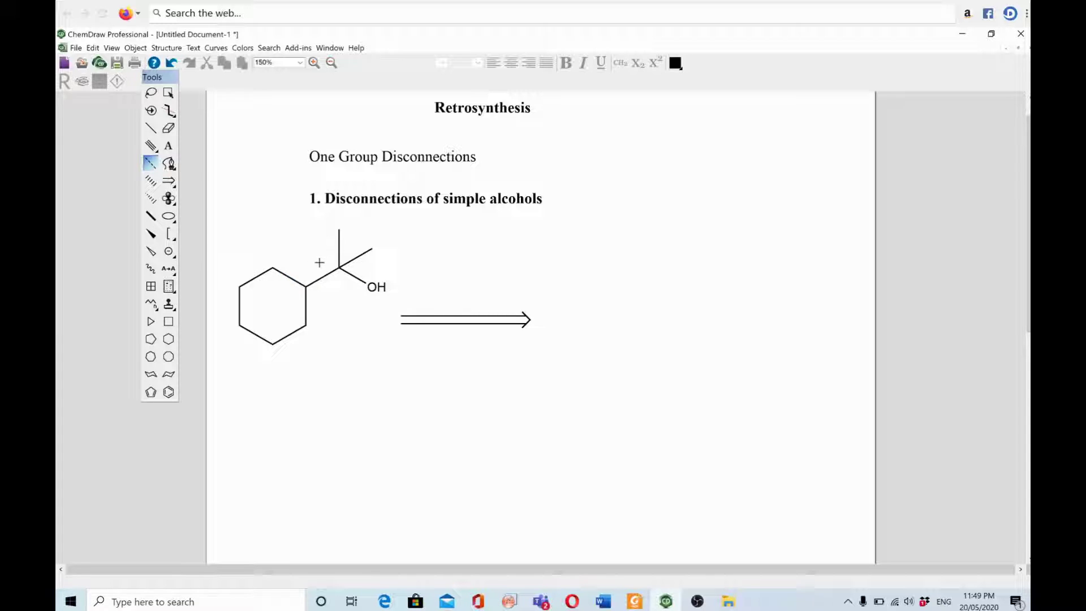
Mark a dashed disconnection across the ring-to-carbinol bond and select the cyclohexane ring tool
{"action": "left_click_drag", "start_coordinate": [322, 265], "coordinate": [331, 283]}
{"action": "left_click", "coordinate": [168, 128]}
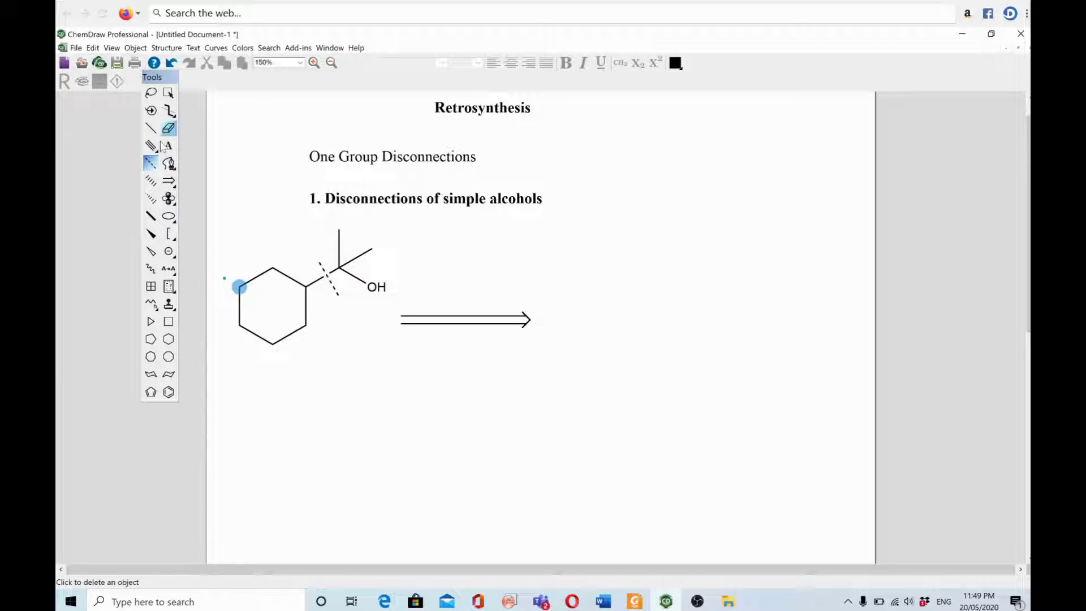
{"action": "left_click", "coordinate": [169, 321]}
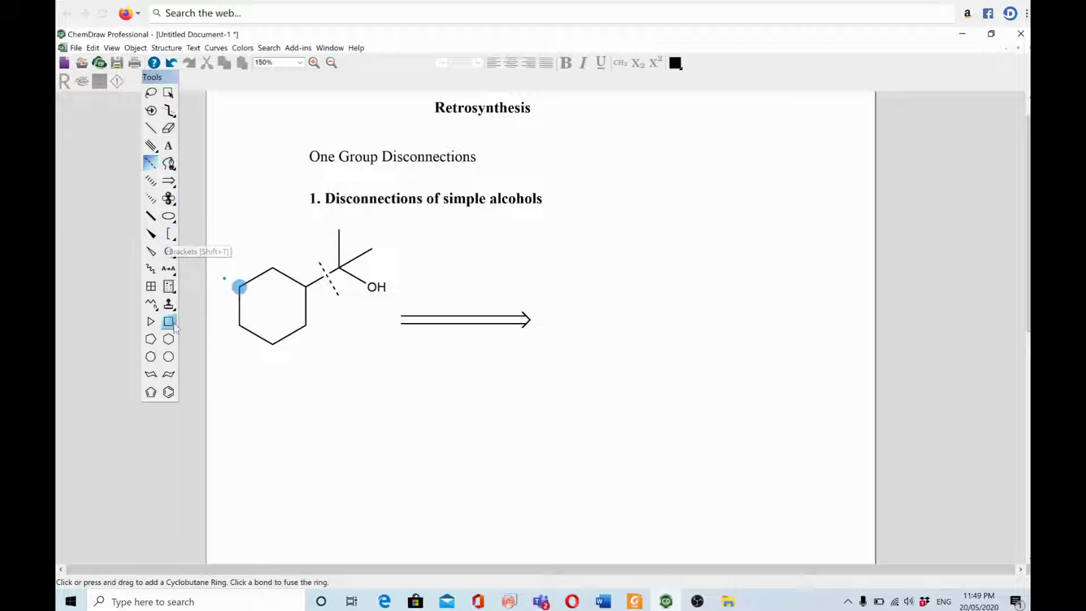
{"action": "left_click", "coordinate": [151, 357]}
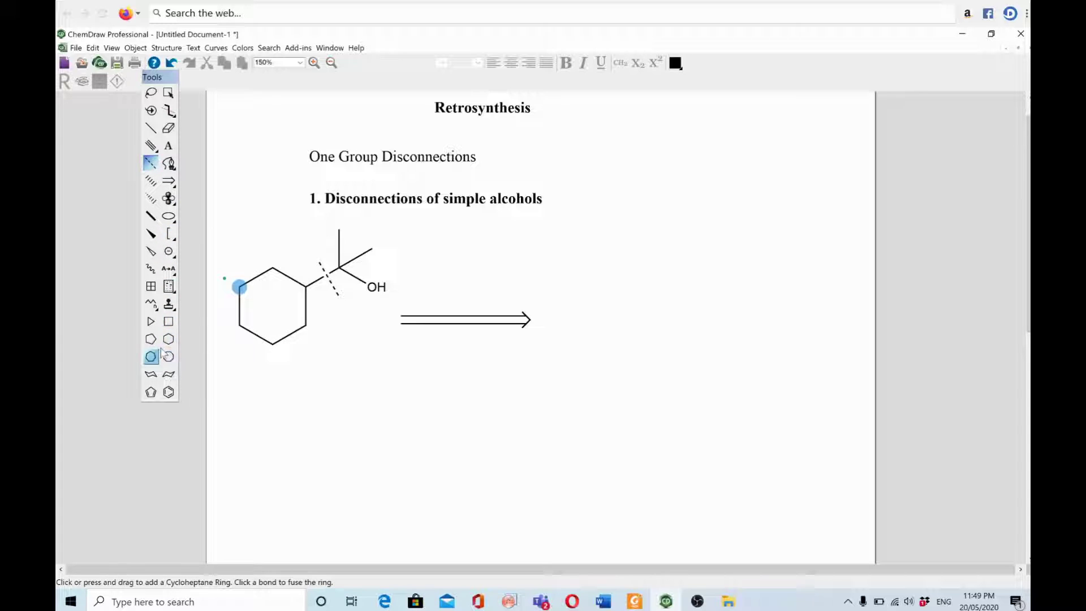
{"action": "left_click", "coordinate": [168, 339]}
Place a cyclohexane ring right of the arrow with a bond at its upper-right carbon
{"action": "left_click", "coordinate": [573, 321]}
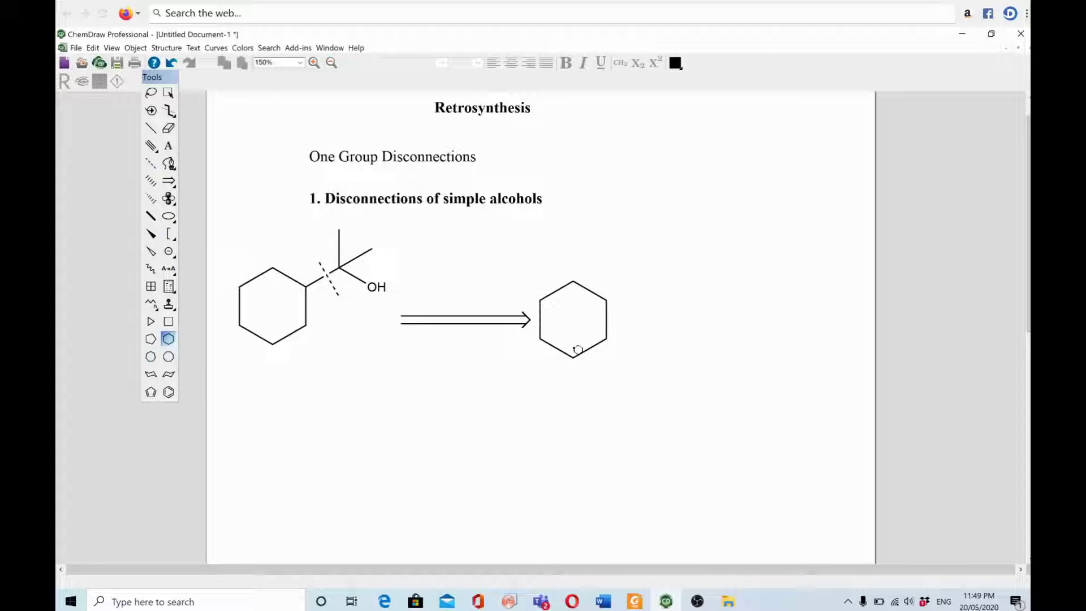
{"action": "left_click", "coordinate": [150, 128]}
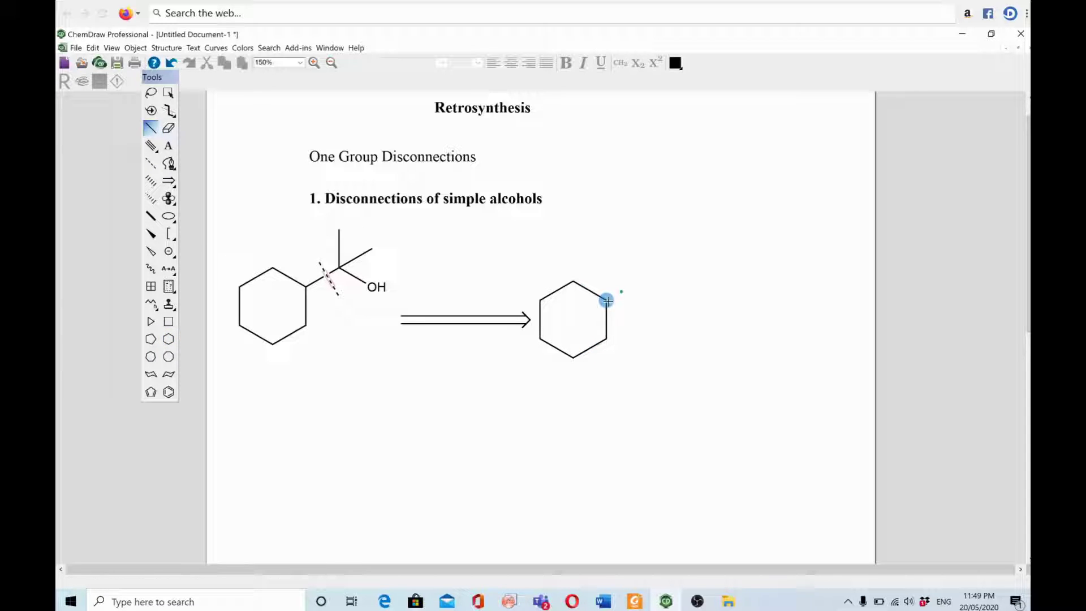
{"action": "left_click", "coordinate": [607, 301]}
{"action": "key", "text": "ctrl+z"}
{"action": "left_click", "coordinate": [609, 301]}
Label the bond end MgBr and add a plus sign below-right
{"action": "left_click", "coordinate": [168, 146]}
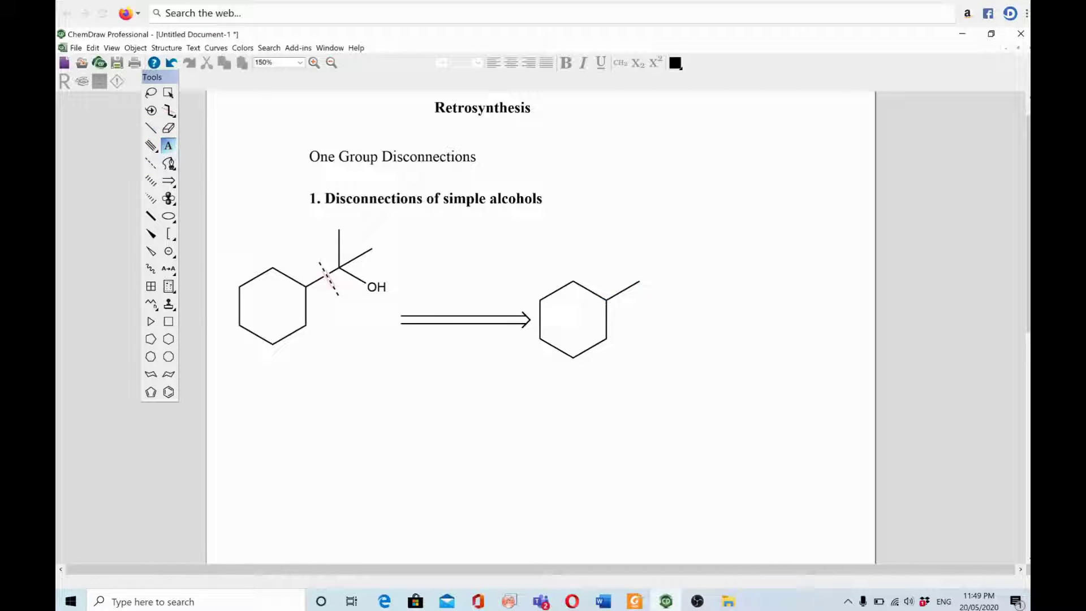
{"action": "left_click", "coordinate": [640, 280]}
{"action": "type", "text": "MgB"}
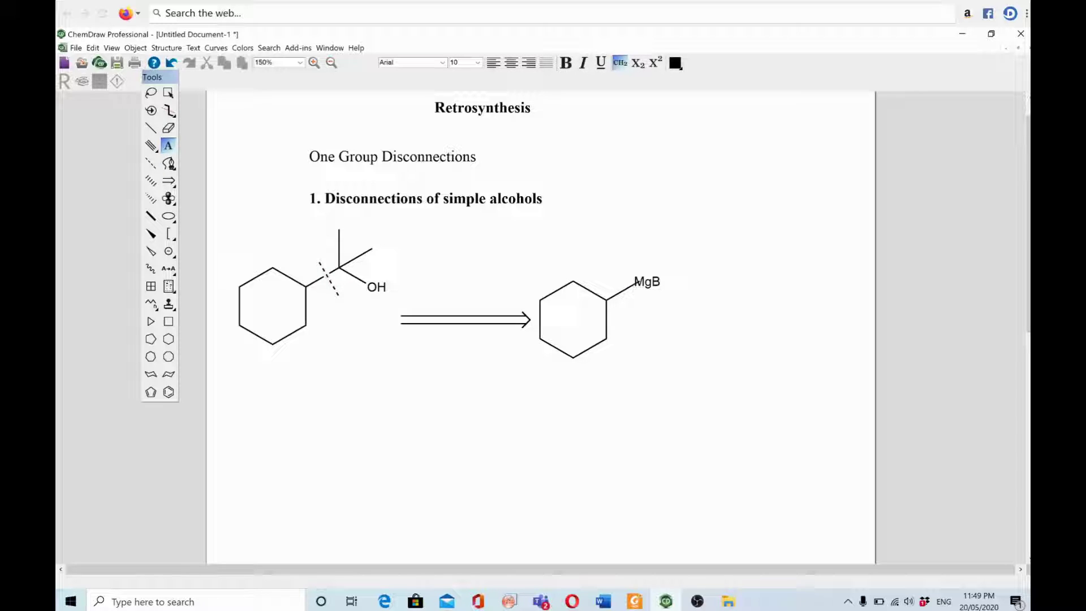
{"action": "type", "text": "r"}
{"action": "left_click", "coordinate": [641, 326]}
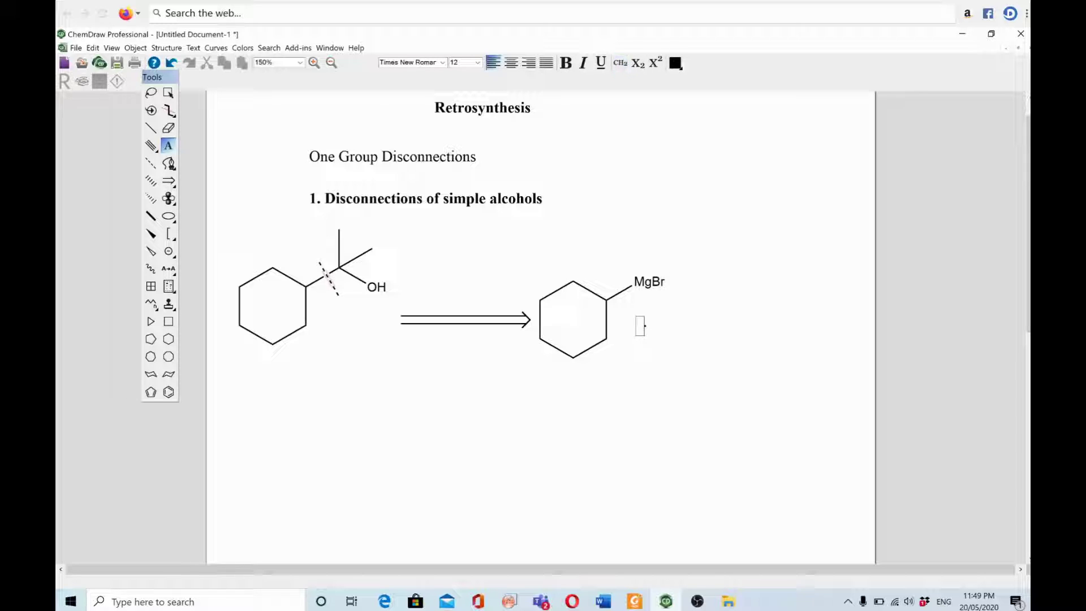
{"action": "type", "text": "+"}
{"action": "left_click", "coordinate": [150, 127]}
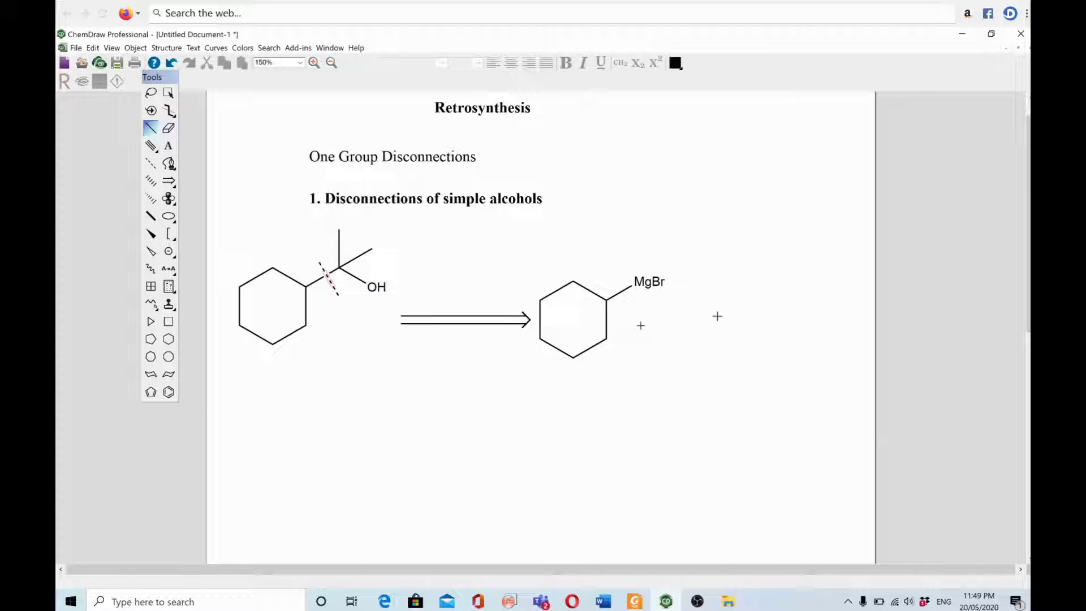
Draw acetone's three-carbon skeleton with a double bond to a top O label
{"action": "left_click", "coordinate": [712, 320]}
{"action": "left_click", "coordinate": [745, 300]}
{"action": "left_click", "coordinate": [745, 300]}
{"action": "left_click", "coordinate": [746, 280]}
{"action": "left_click", "coordinate": [169, 145]}
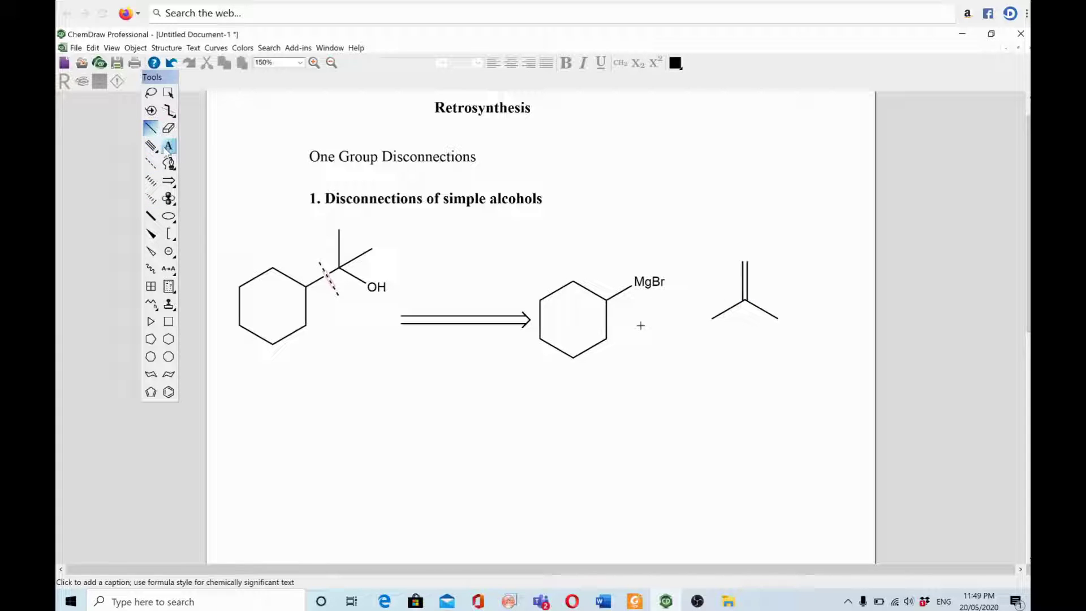
{"action": "left_click", "coordinate": [745, 261]}
{"action": "type", "text": "O"}
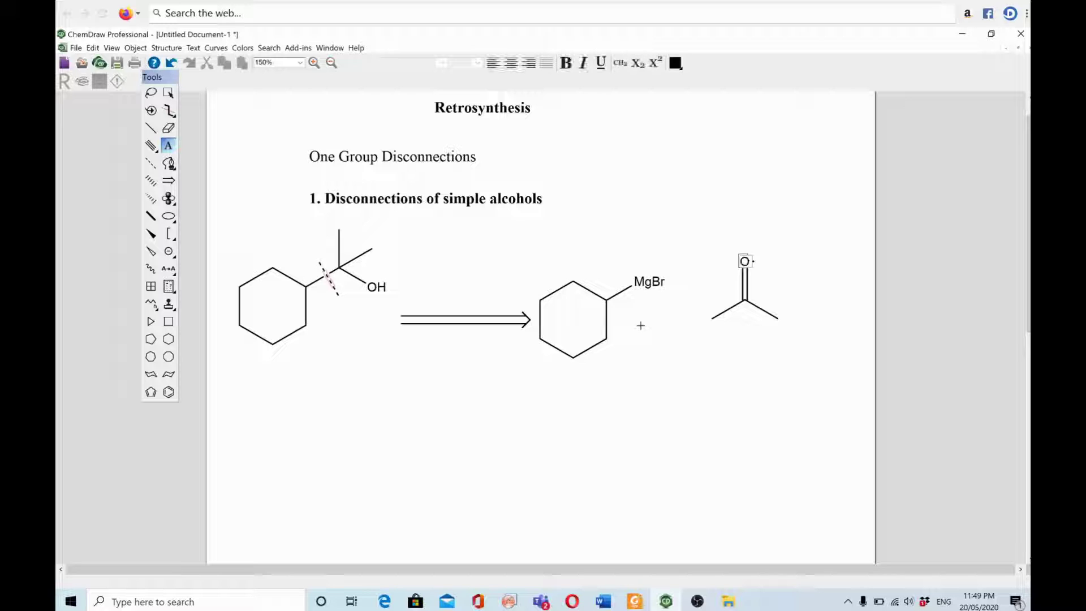
Move the acetone structure down-left, closer to the plus sign
{"action": "left_click", "coordinate": [151, 93]}
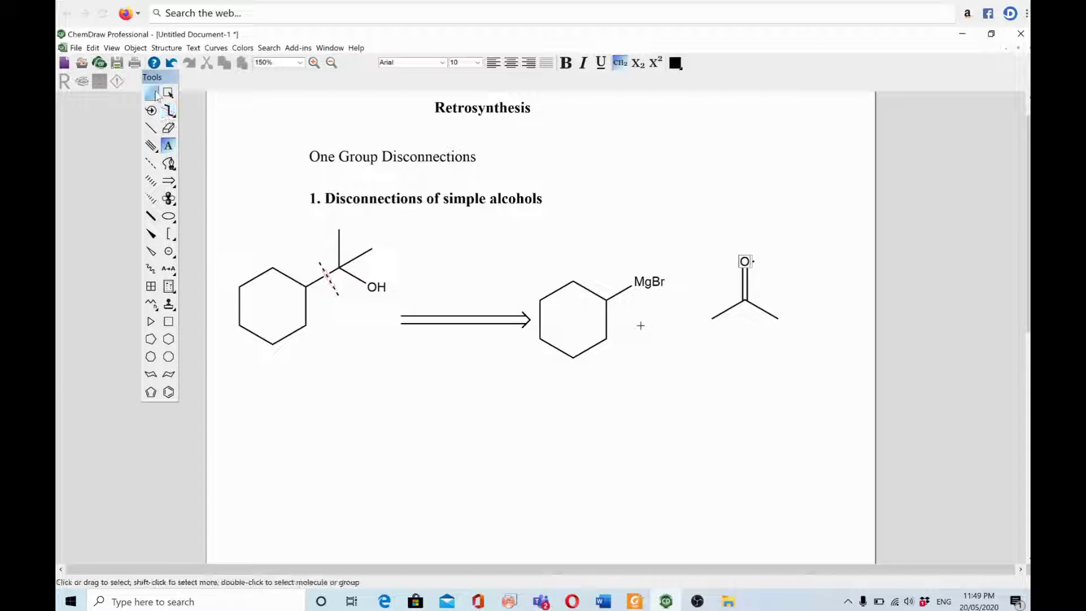
{"action": "left_click", "coordinate": [729, 291]}
{"action": "left_click_drag", "start_coordinate": [730, 291], "coordinate": [697, 316]}
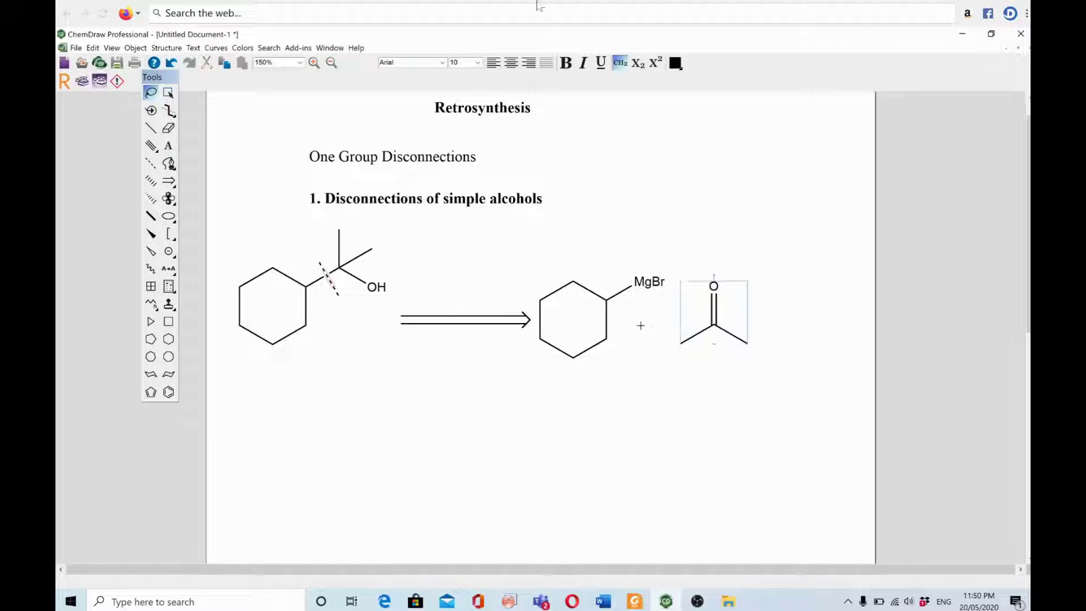
{"action": "scroll", "coordinate": [596, 398], "scroll_direction": "down", "scroll_amount": 2}
Draw a plain leftward reaction arrow beneath the retrosynthetic arrow
{"action": "left_click", "coordinate": [169, 181]}
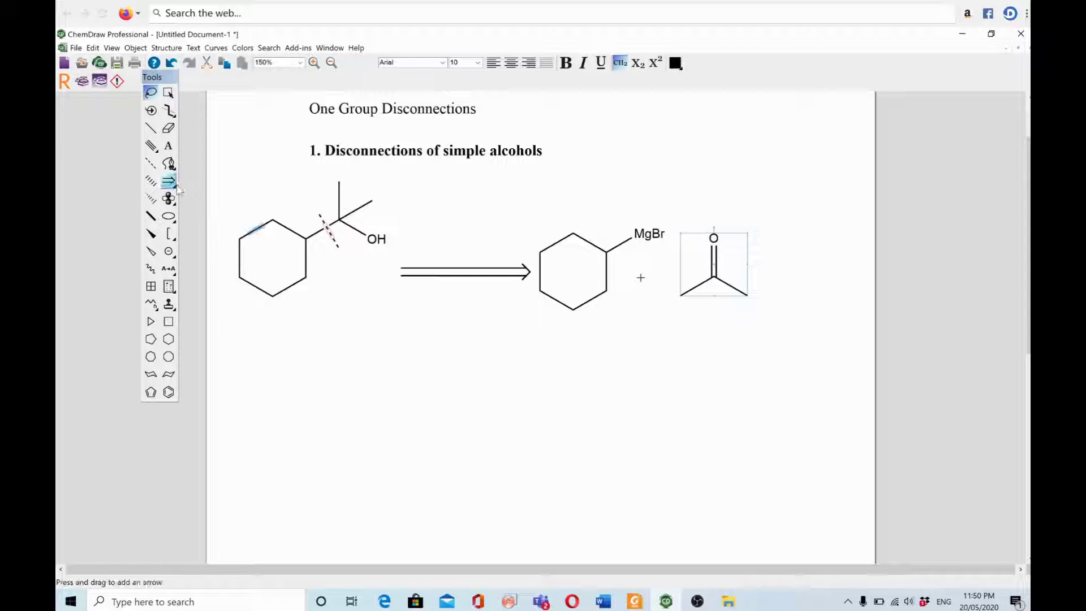
{"action": "left_click_drag", "start_coordinate": [169, 181], "coordinate": [227, 198]}
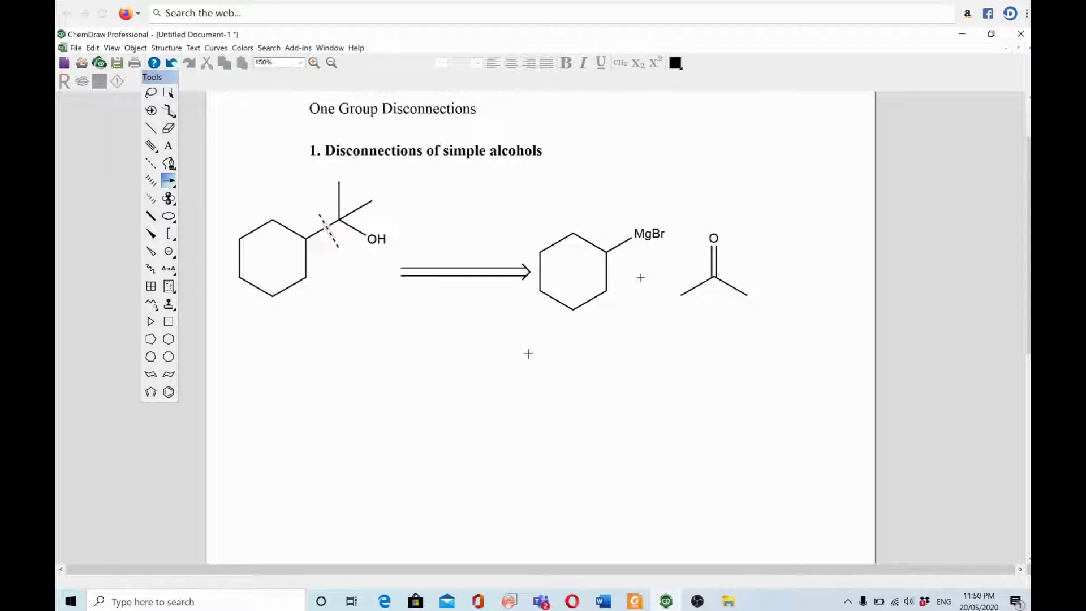
{"action": "left_click_drag", "start_coordinate": [517, 310], "coordinate": [364, 309]}
{"action": "scroll", "coordinate": [424, 398], "scroll_direction": "up", "scroll_amount": 3}
{"action": "scroll", "coordinate": [423, 397], "scroll_direction": "up", "scroll_amount": 3}
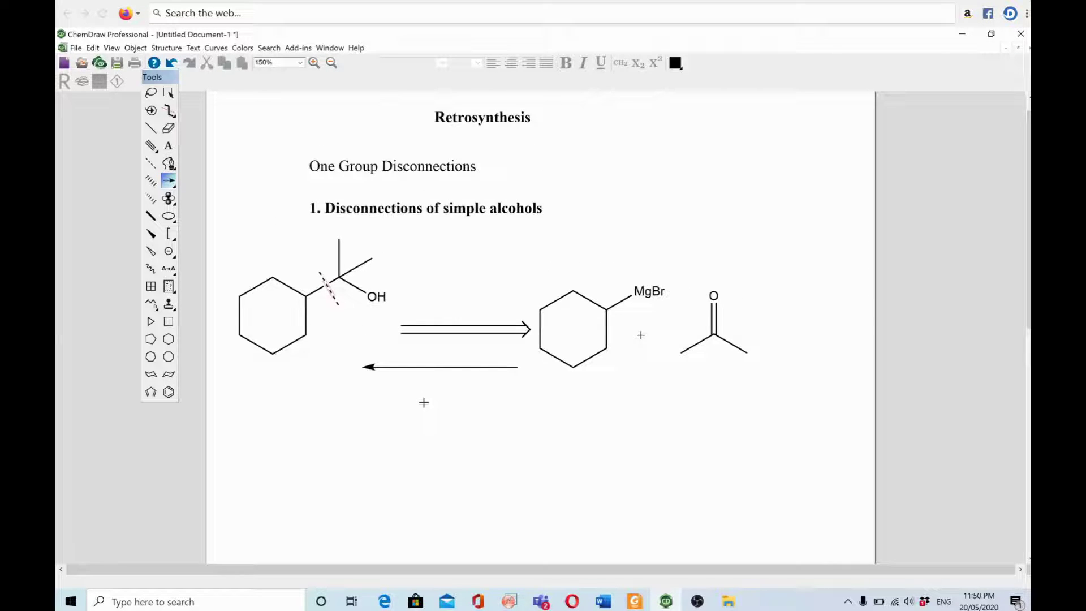